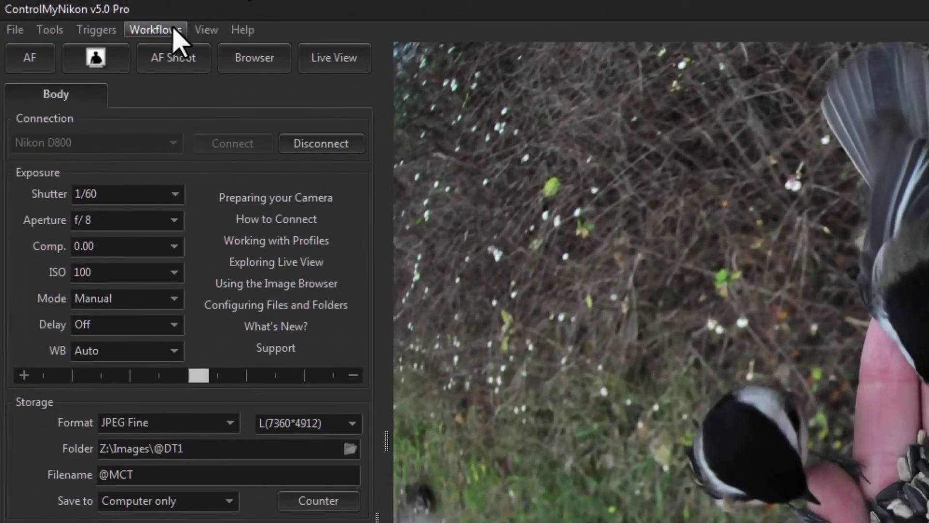
# Look over the capture workflows list, then dismiss it without changing anything
pyautogui.click(173, 29)
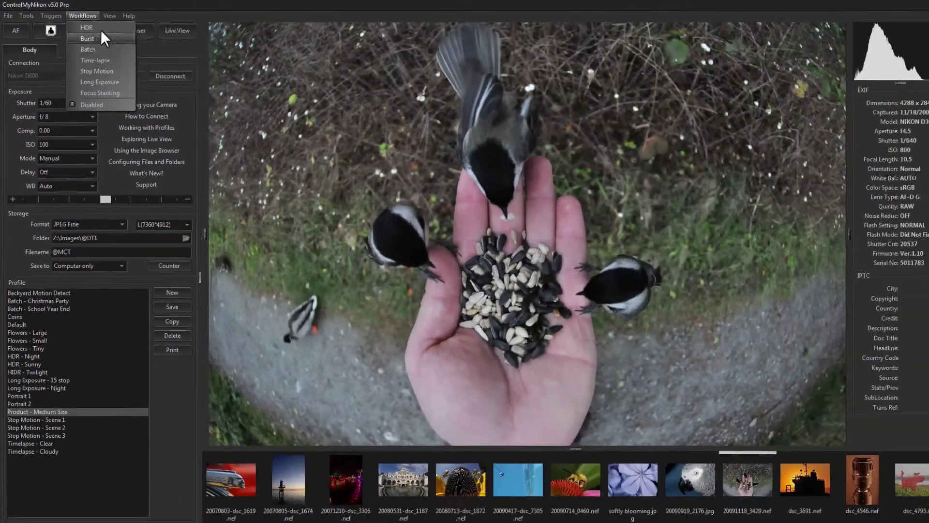
pyautogui.moveTo(206, 29)
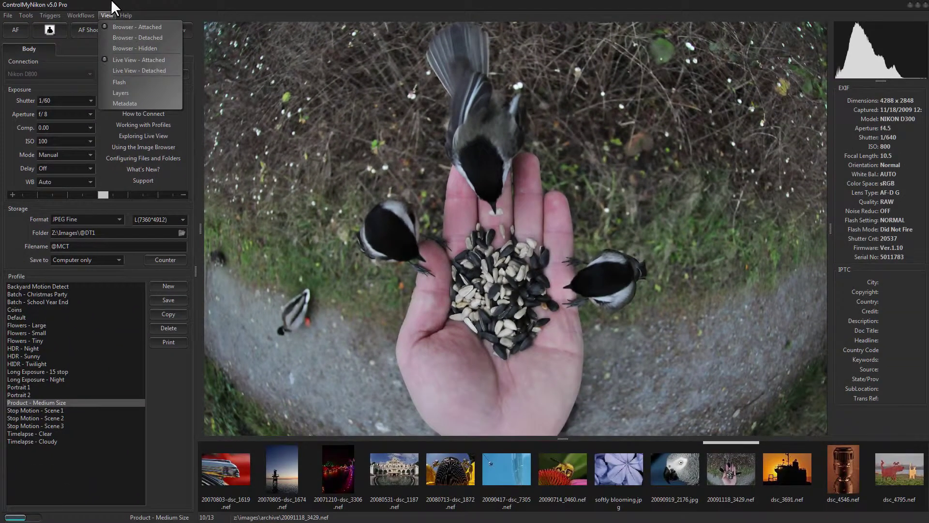
pyautogui.click(111, 2)
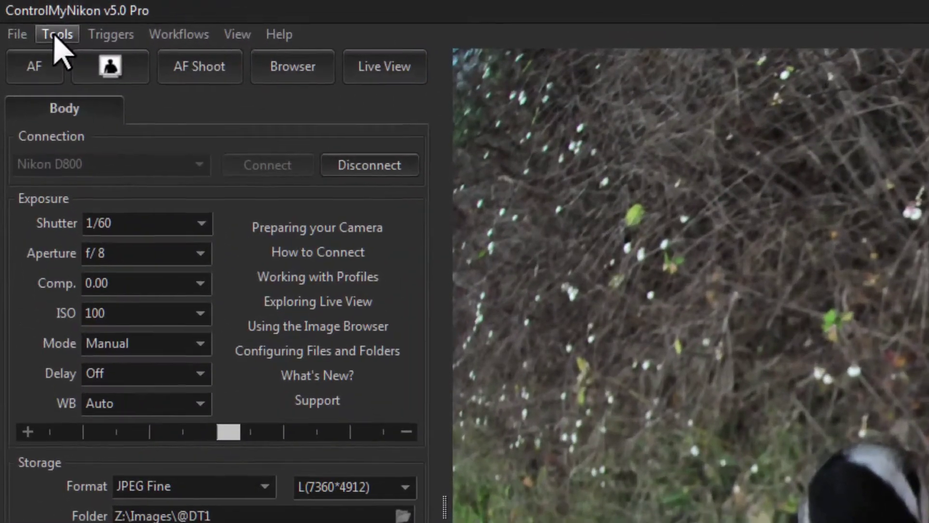
# In Preferences' Misc tab, set the after-capture batch file to export.bat
pyautogui.click(25, 16)
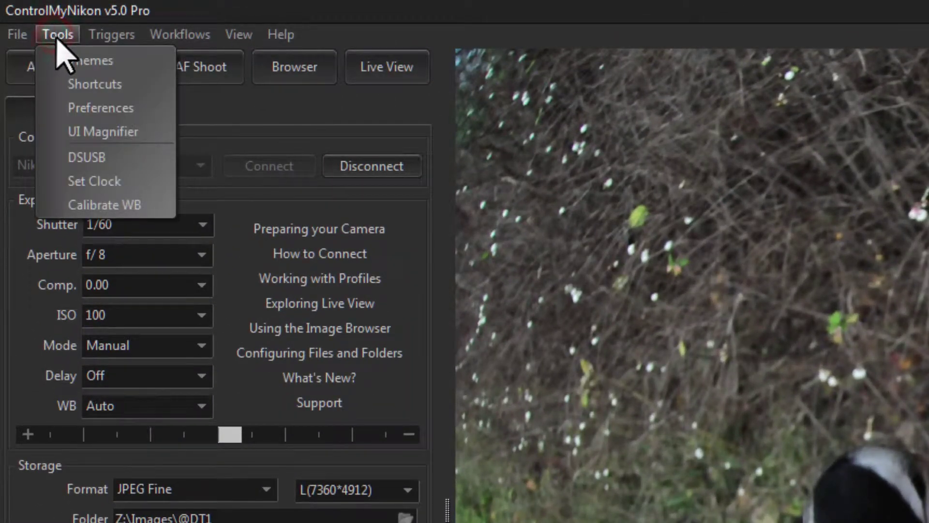
pyautogui.click(106, 109)
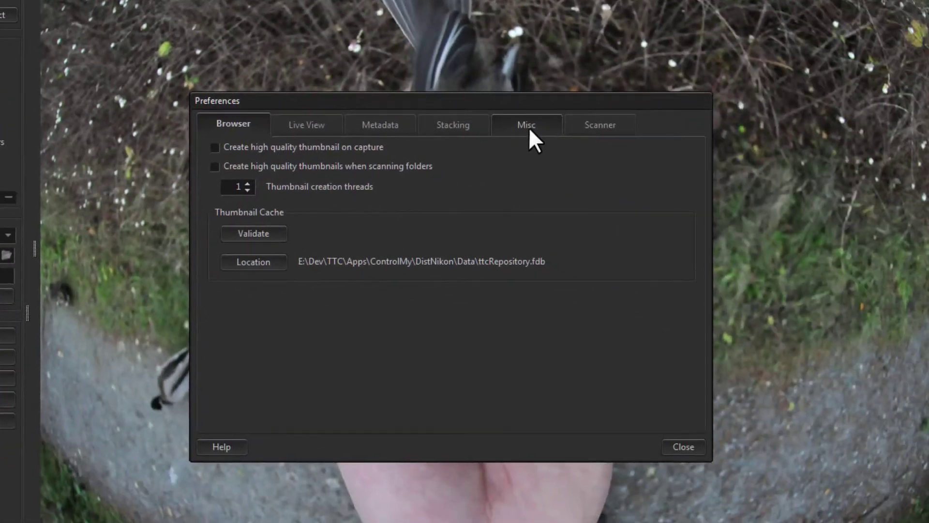
pyautogui.click(526, 125)
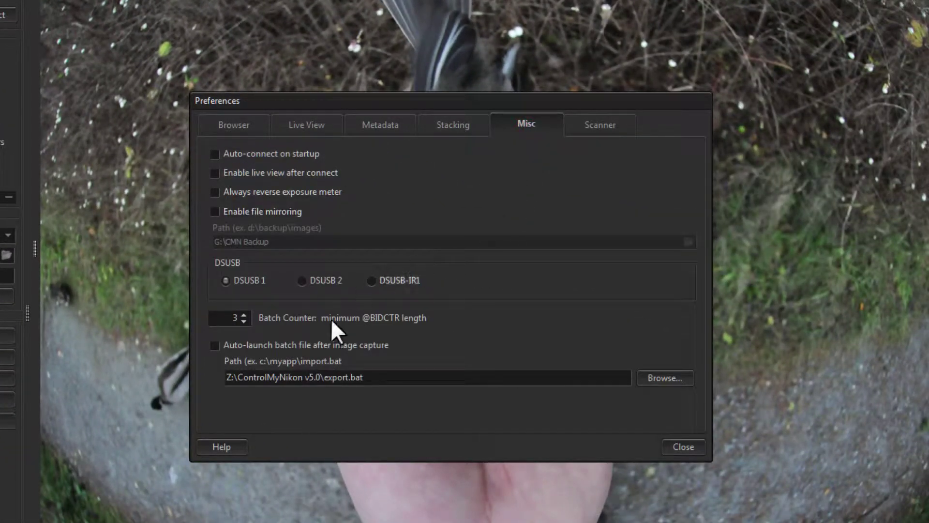
pyautogui.click(660, 383)
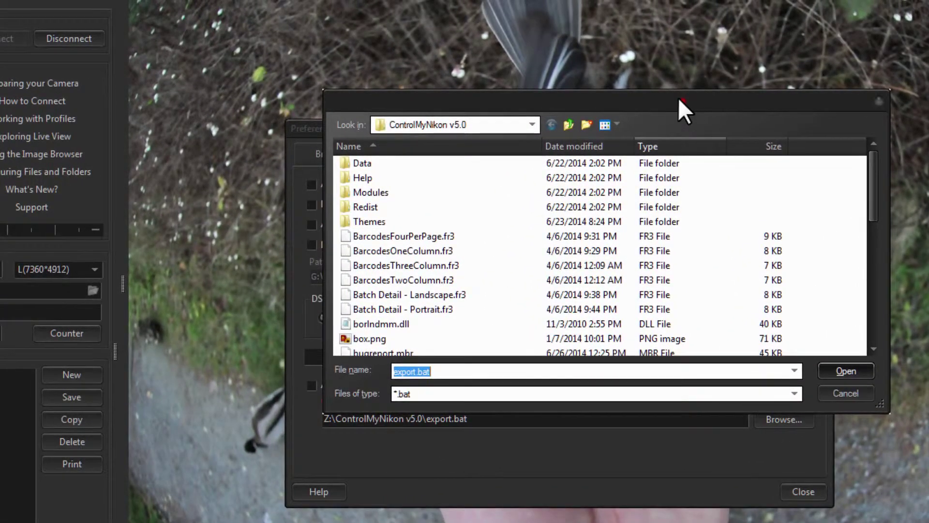
pyautogui.moveTo(618, 92); pyautogui.dragTo(570, 18)
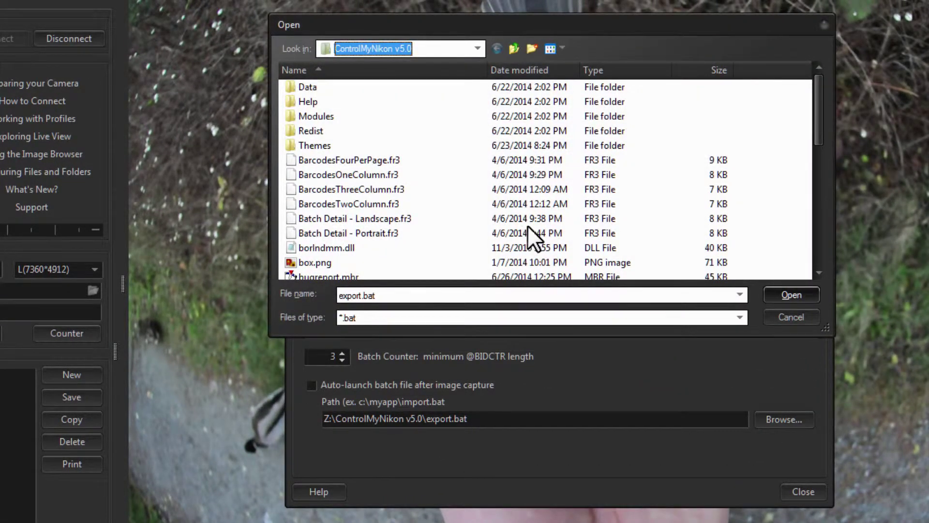
pyautogui.moveTo(819, 128); pyautogui.dragTo(818, 162)
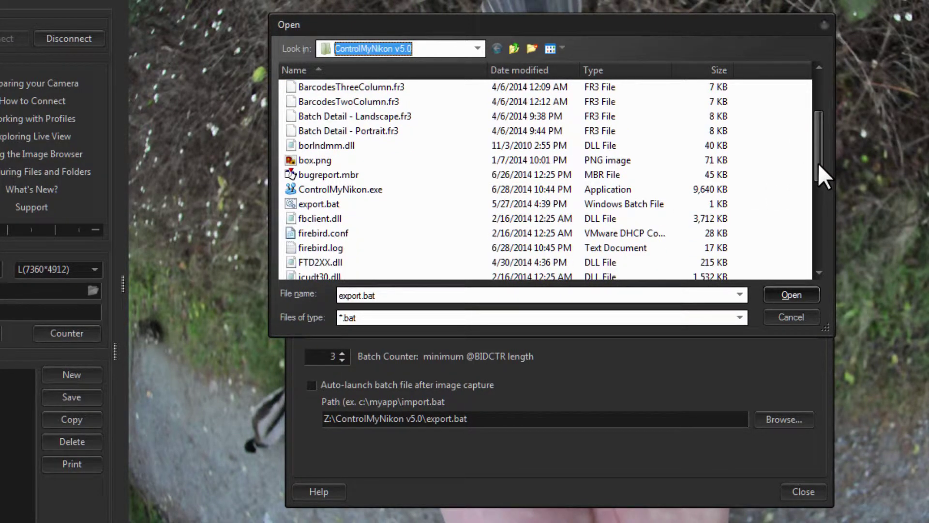
pyautogui.click(319, 207)
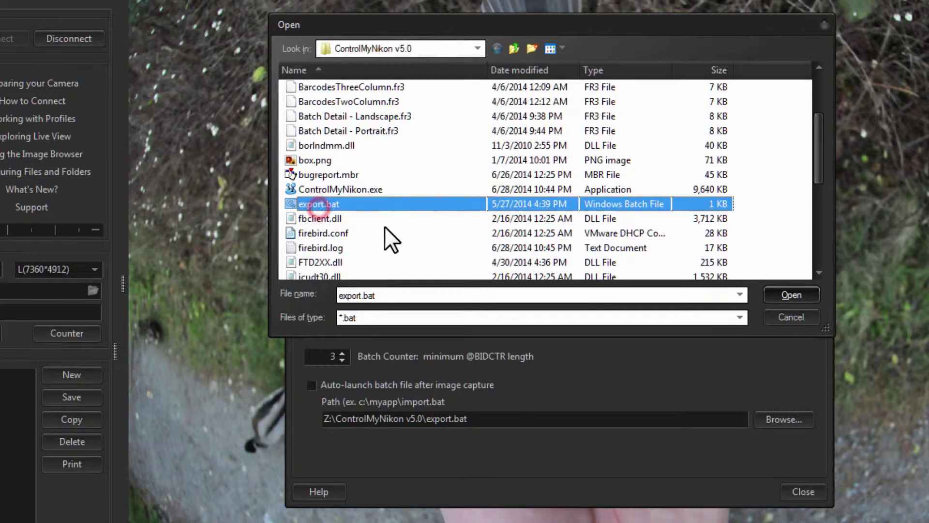
pyautogui.click(791, 294)
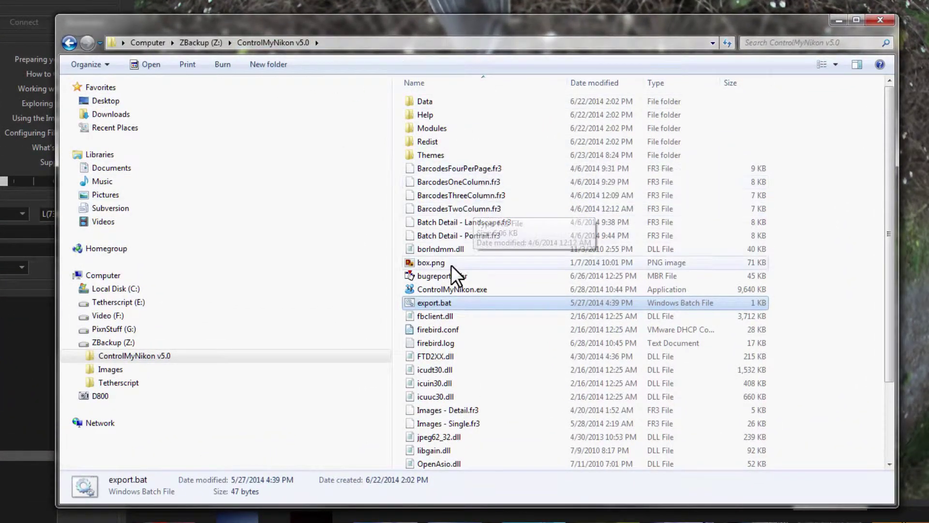
# Open export.bat from Z:\ControlMyNikon v5.0 for editing in Notepad
pyautogui.click(432, 314)
pyautogui.click(433, 304)
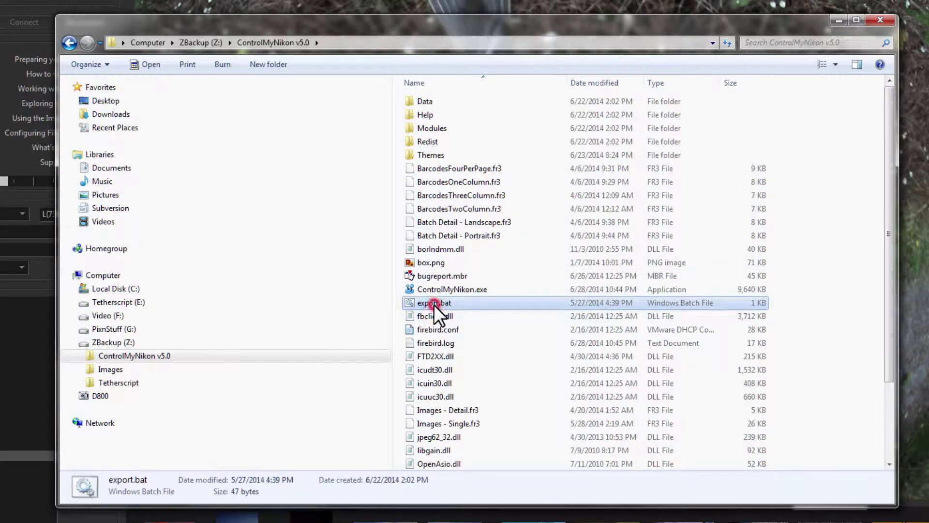
pyautogui.rightClick(440, 303)
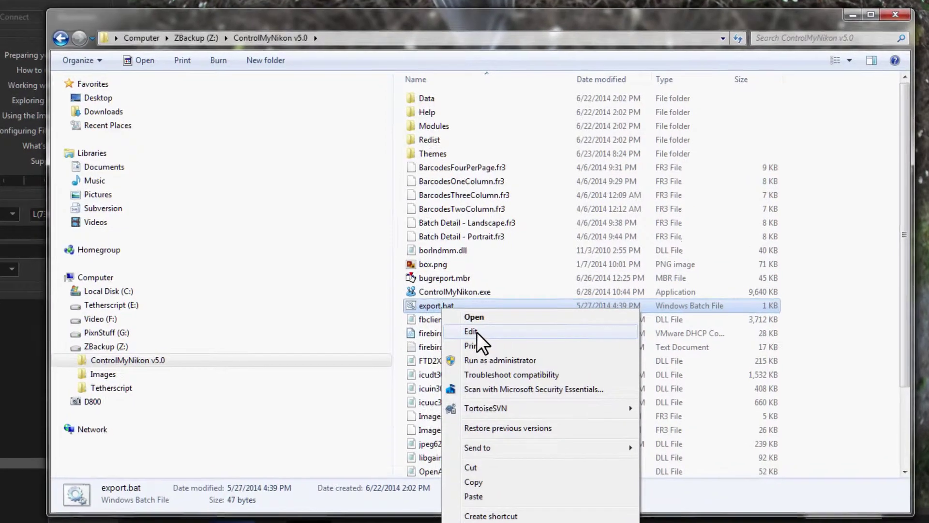
pyautogui.click(477, 330)
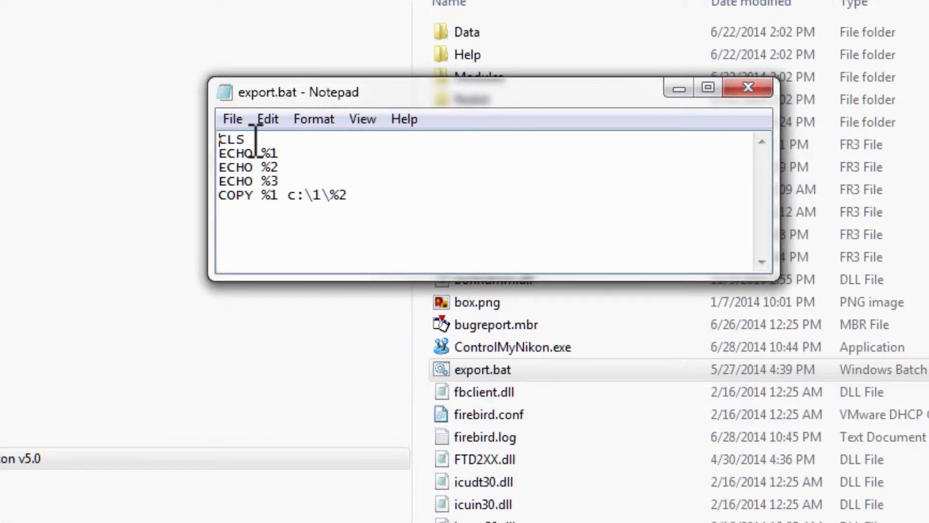
# Review the script by selecting the CLS line and the %1 and %3 ECHO parameters
pyautogui.moveTo(247, 139); pyautogui.dragTo(220, 140)
pyautogui.click(285, 154)
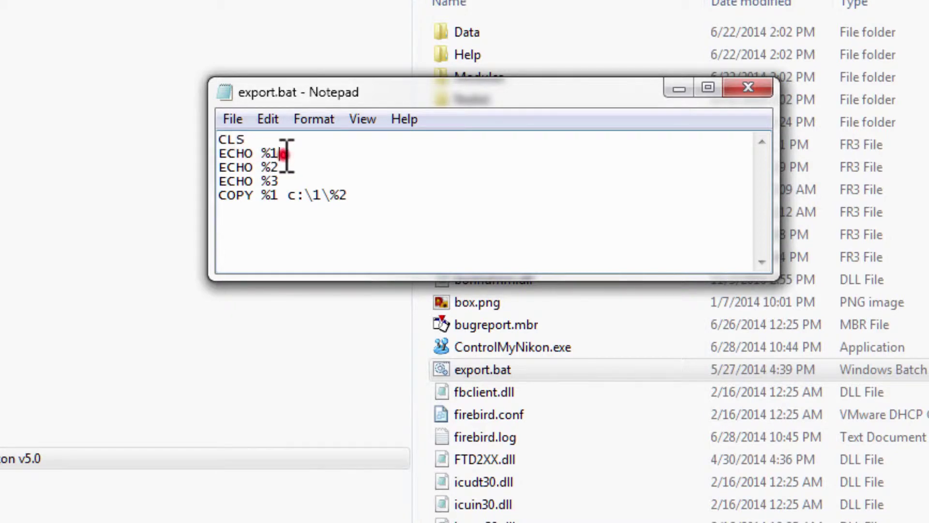
pyautogui.moveTo(261, 153); pyautogui.dragTo(280, 181)
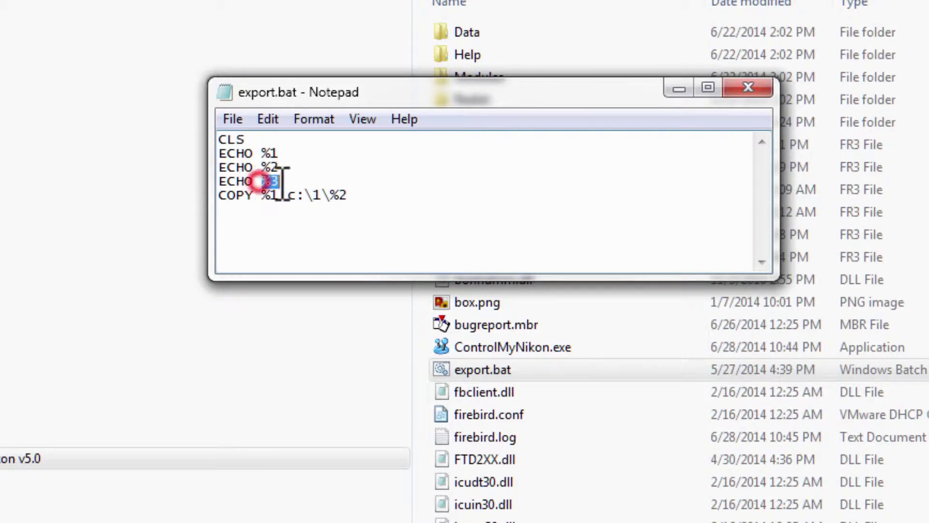
pyautogui.click(272, 207)
# Add a PAUSE line after the COPY command and save export.bat
pyautogui.click(365, 196)
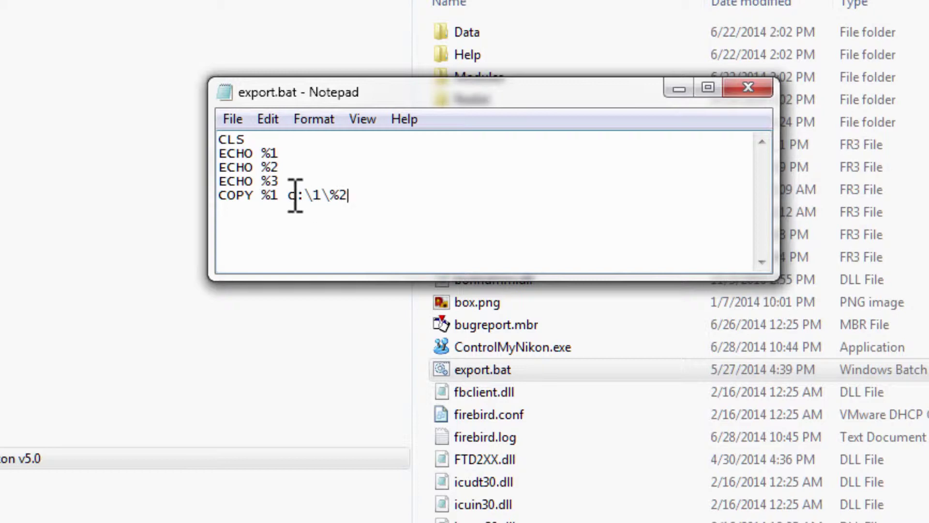
pyautogui.click(365, 196)
pyautogui.press('Return')
pyautogui.write('PAUSE')
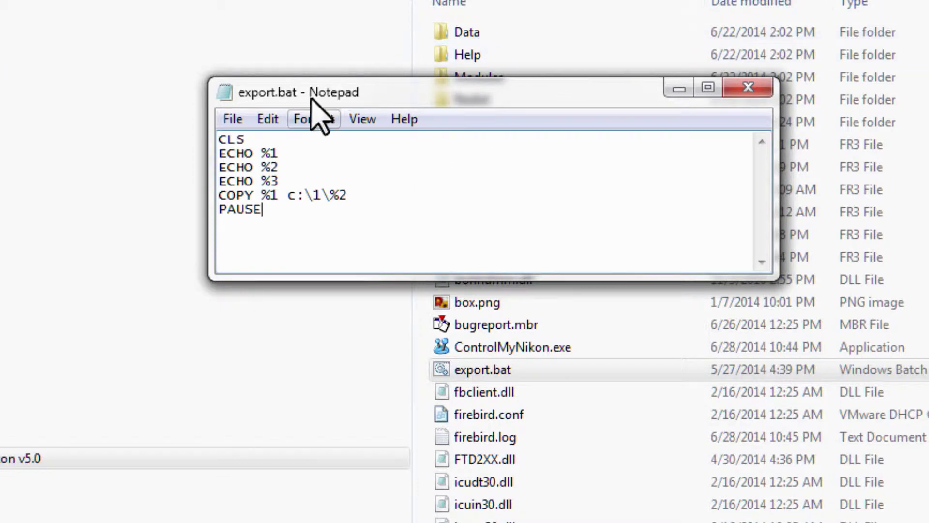
pyautogui.click(238, 119)
pyautogui.click(277, 184)
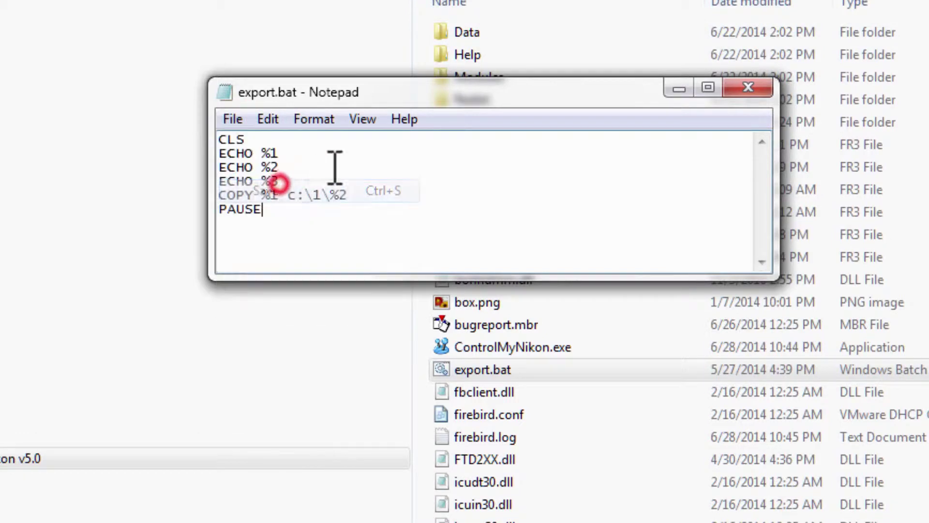
# Close Notepad, put away the Explorer window and close Preferences
pyautogui.click(751, 90)
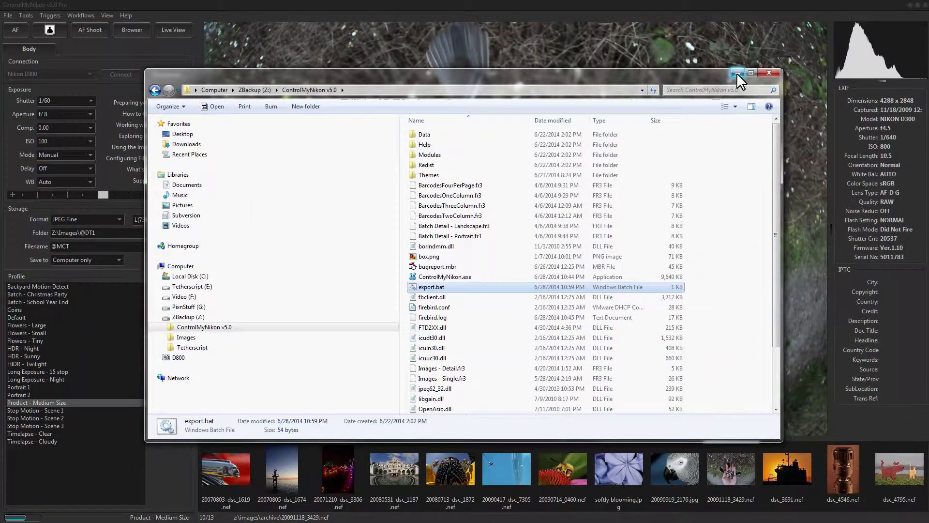
pyautogui.click(737, 73)
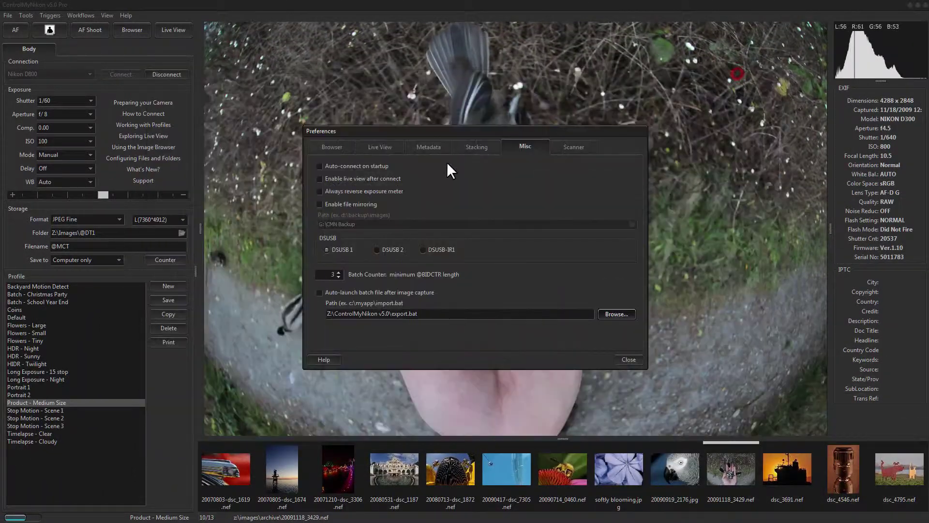
pyautogui.click(629, 359)
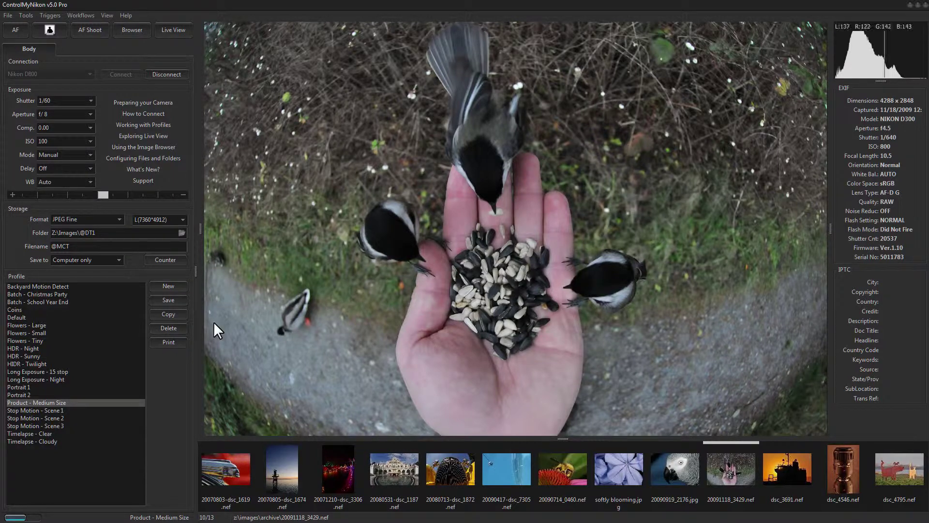
# Run the batch file on the yellow-car image 20080713-dsc_1872
pyautogui.click(286, 469)
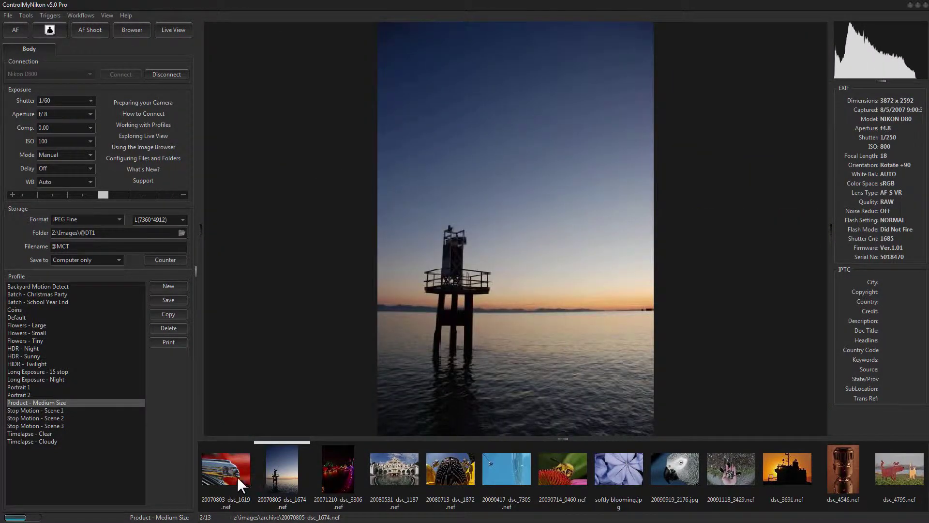
pyautogui.click(465, 477)
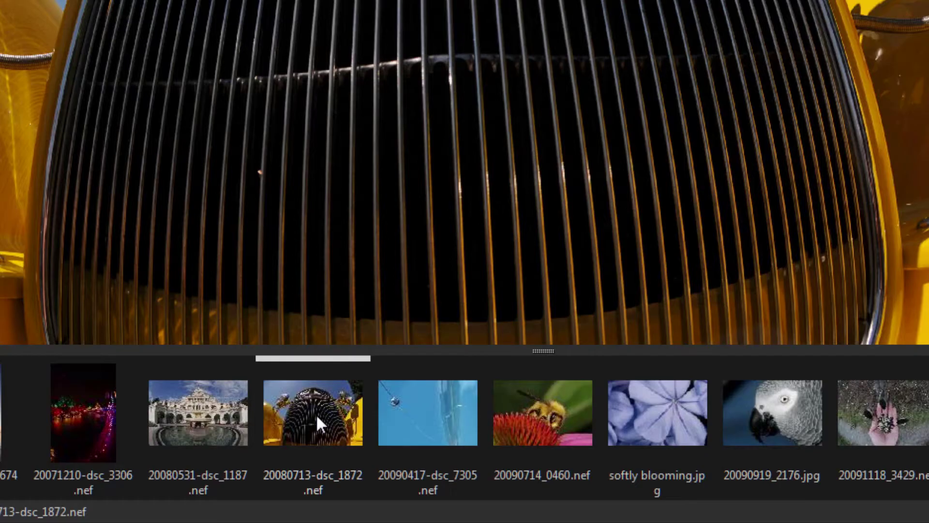
pyautogui.rightClick(451, 470)
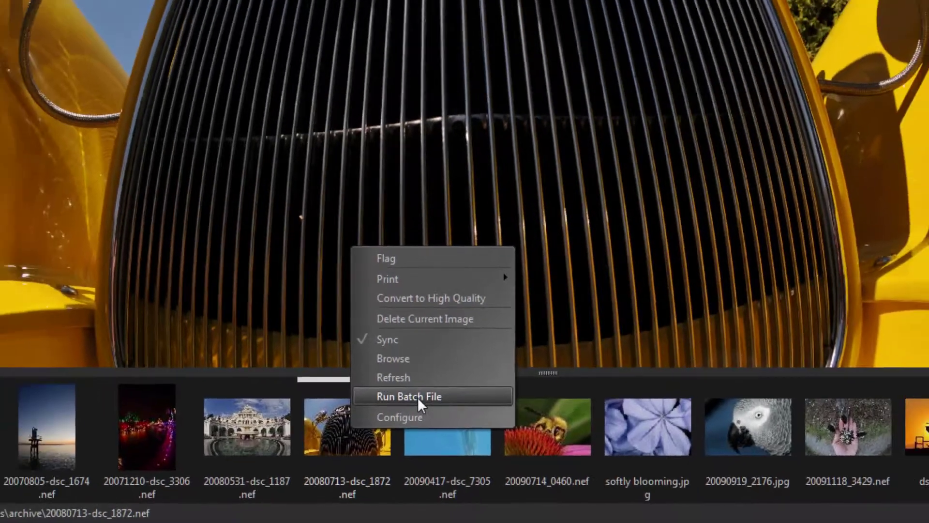
pyautogui.click(393, 379)
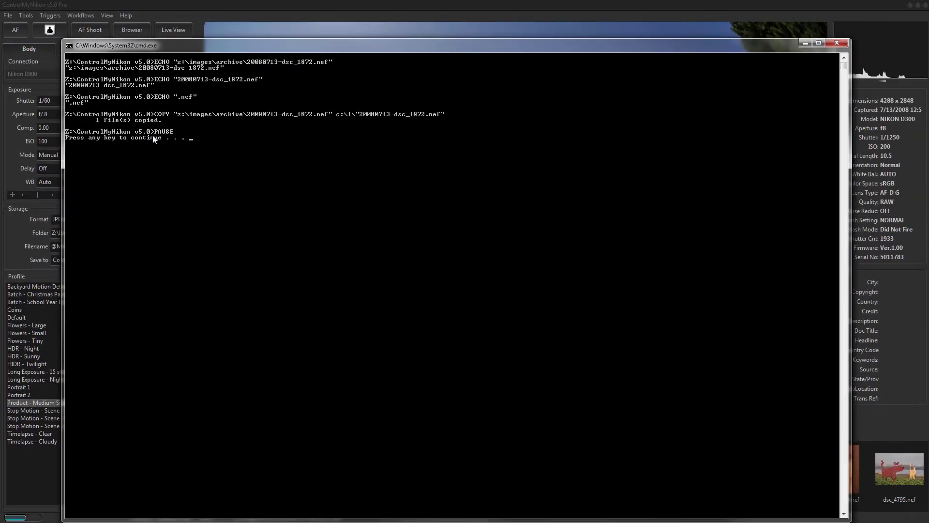
# Dismiss the finished Command Prompt after the 1-file copy to c:\1
pyautogui.press('Return')
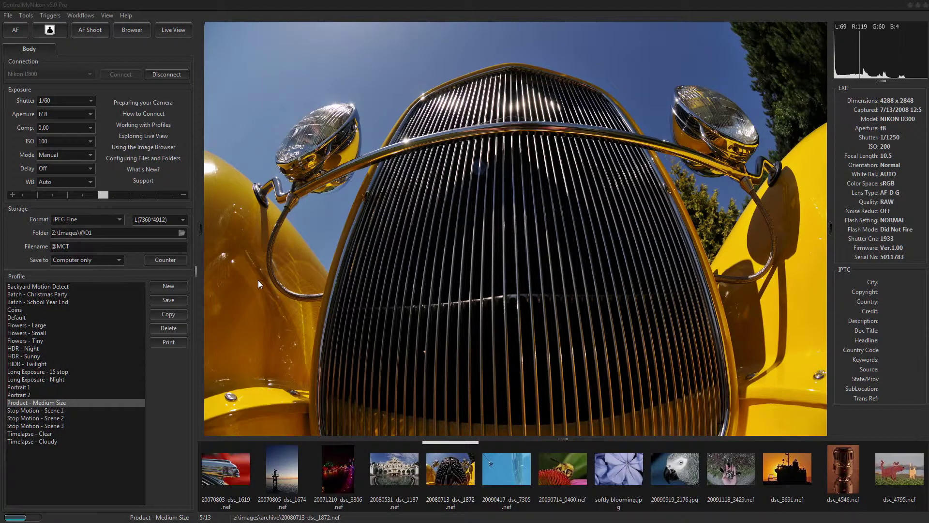
# Run the batch file on the blue image 20090417-dsc_7305
pyautogui.click(501, 466)
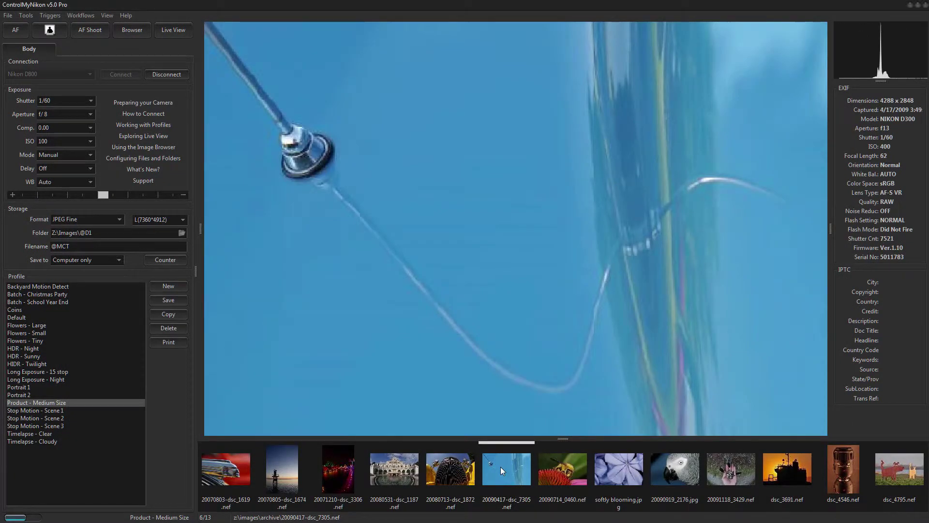
pyautogui.rightClick(501, 467)
pyautogui.click(522, 449)
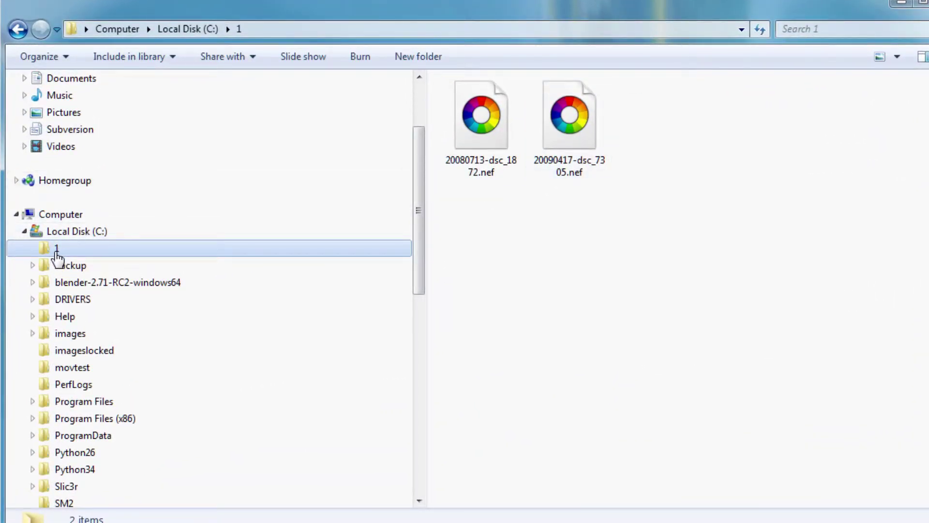
# Check the copied .nef files in C:\1, open 20090417-dsc_7305.nef, then return to the yellow car
pyautogui.click(482, 128)
pyautogui.click(555, 141)
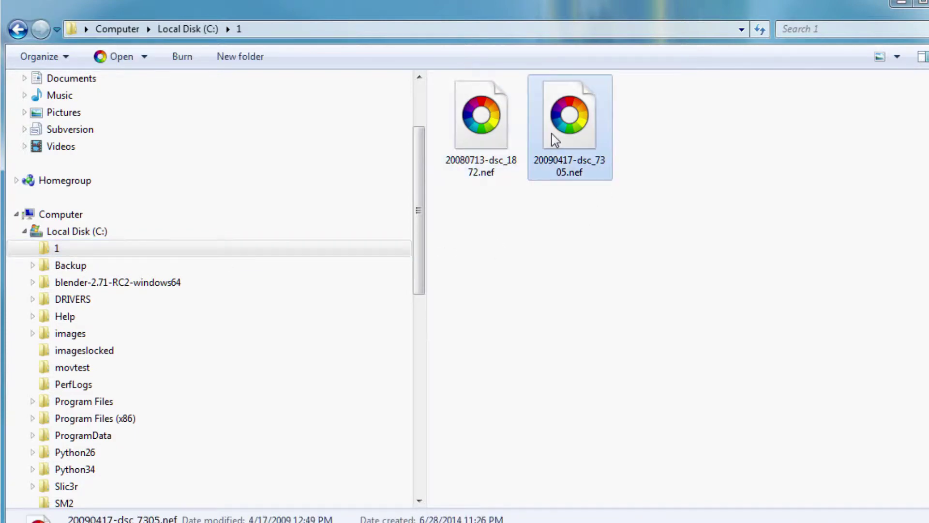
pyautogui.click(481, 126)
pyautogui.doubleClick(570, 126)
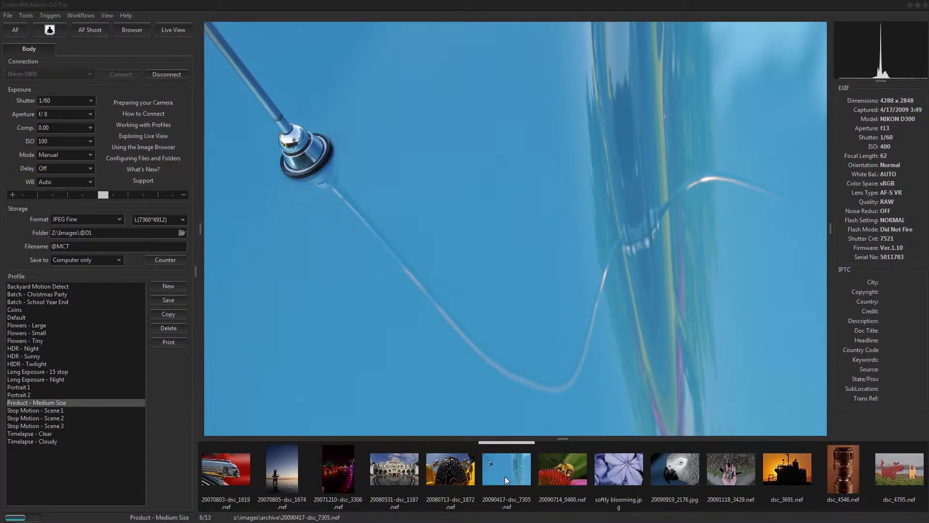
pyautogui.click(445, 474)
# Step through the Capitol, night-lights and blue images, ending on the yellow-car image
pyautogui.click(404, 478)
pyautogui.click(329, 473)
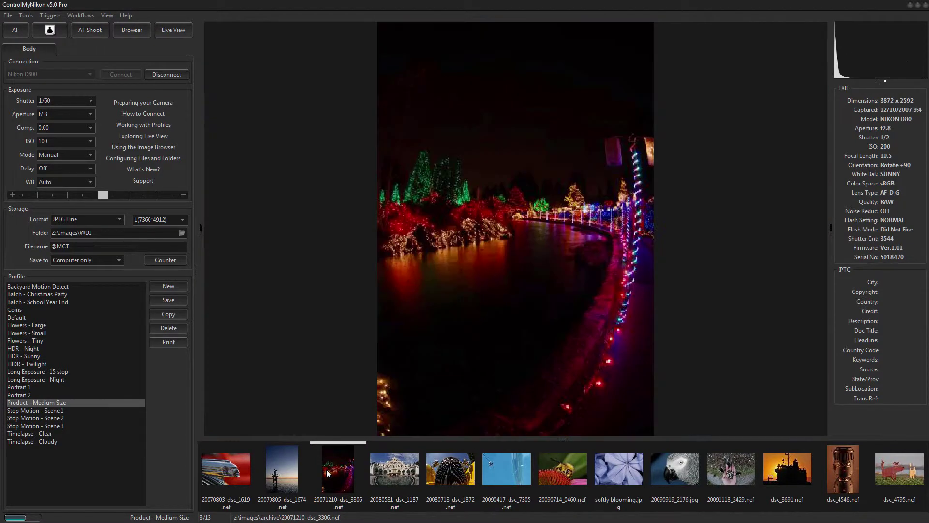
pyautogui.click(392, 474)
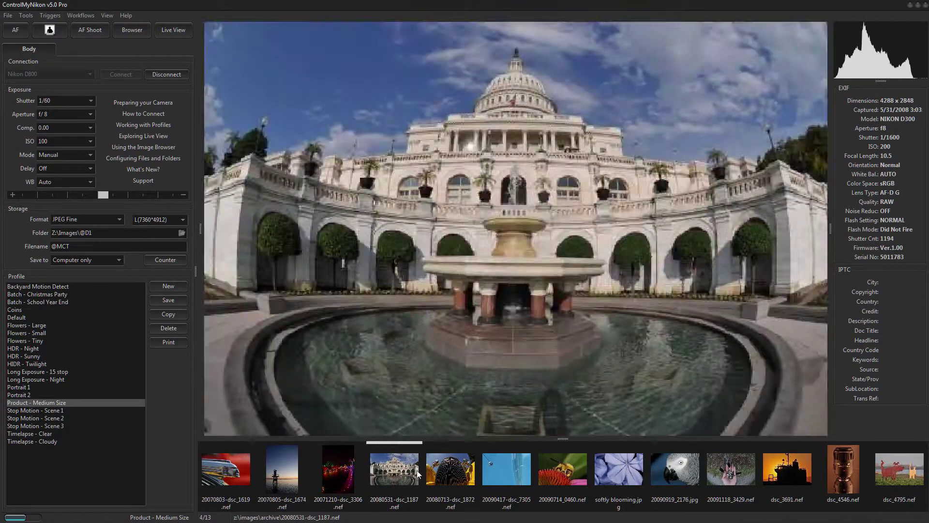
pyautogui.click(450, 472)
pyautogui.click(486, 471)
pyautogui.click(444, 474)
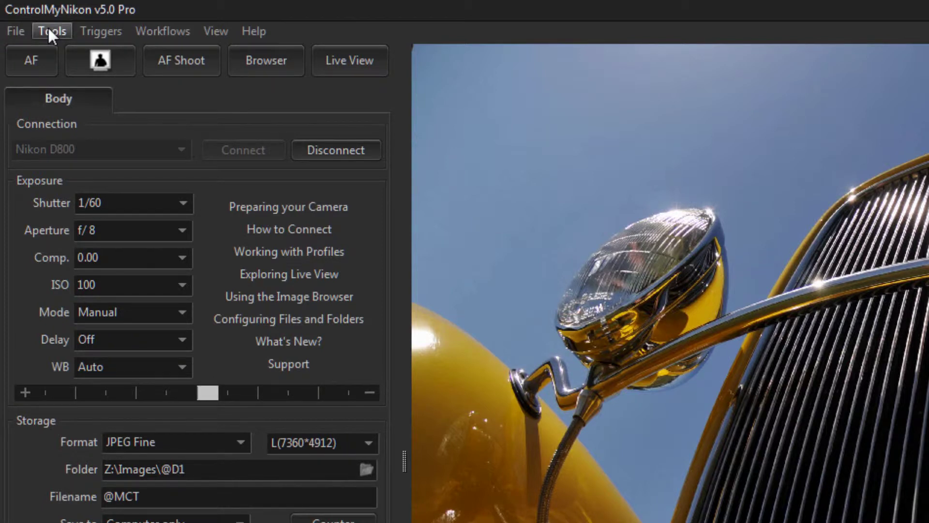
# Enable 'Auto-launch batch file after image capture' in Misc preferences and close Preferences
pyautogui.click(48, 32)
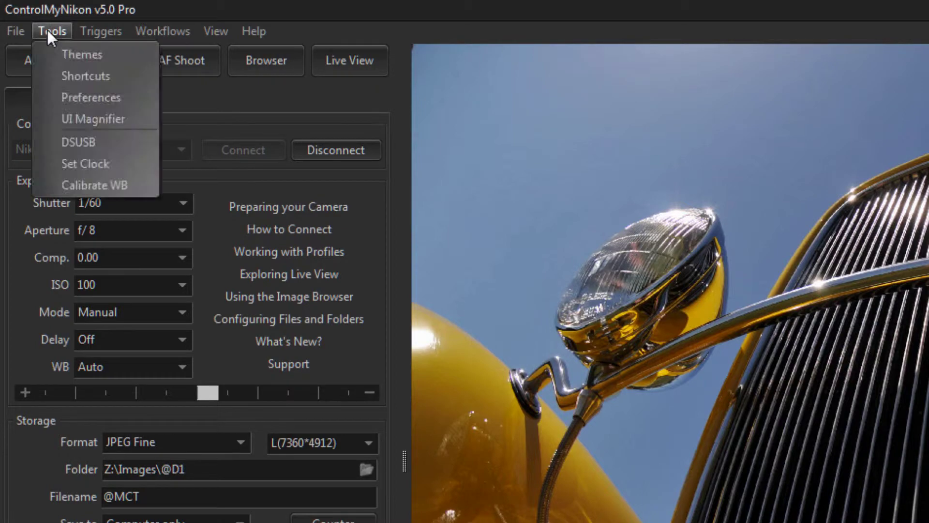
pyautogui.click(80, 92)
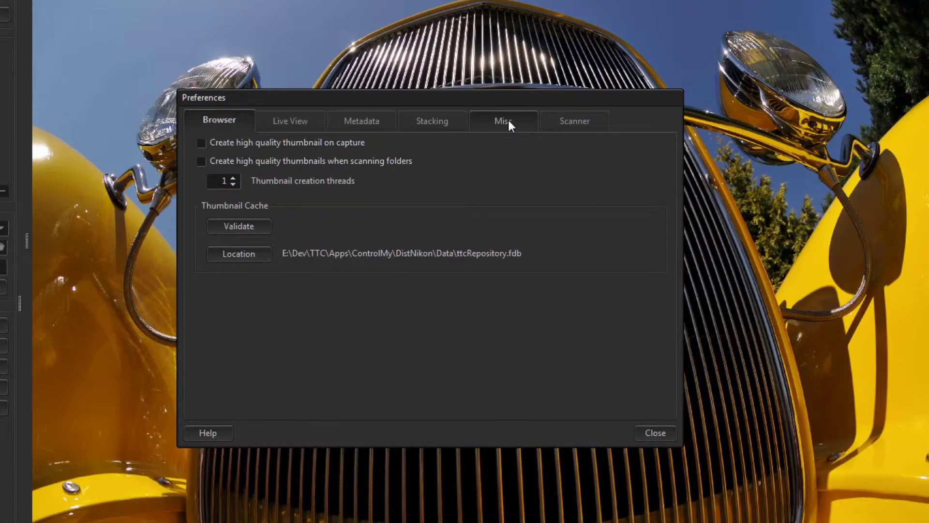
pyautogui.click(506, 121)
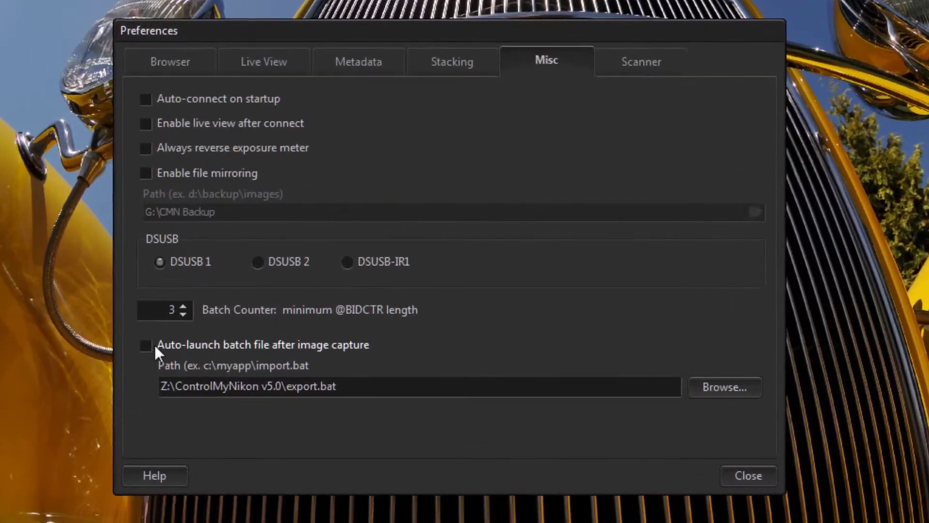
pyautogui.click(154, 344)
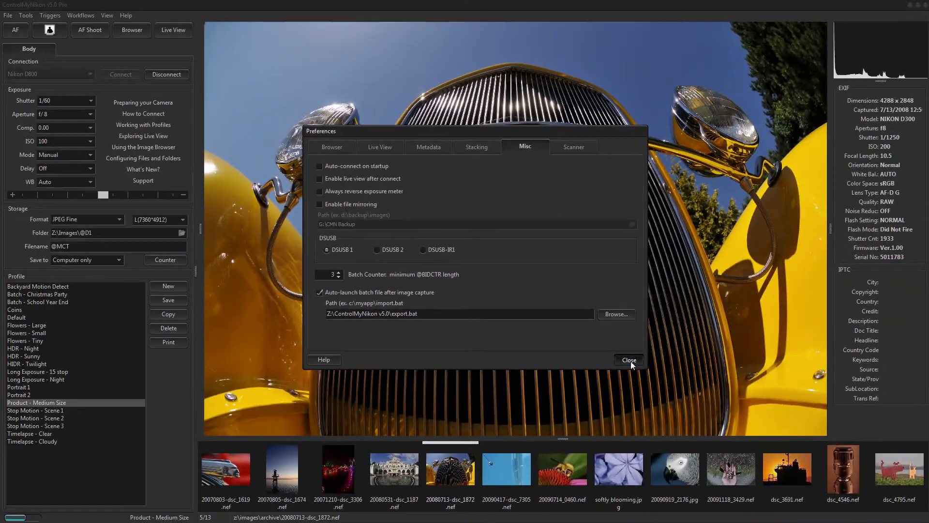
pyautogui.click(694, 417)
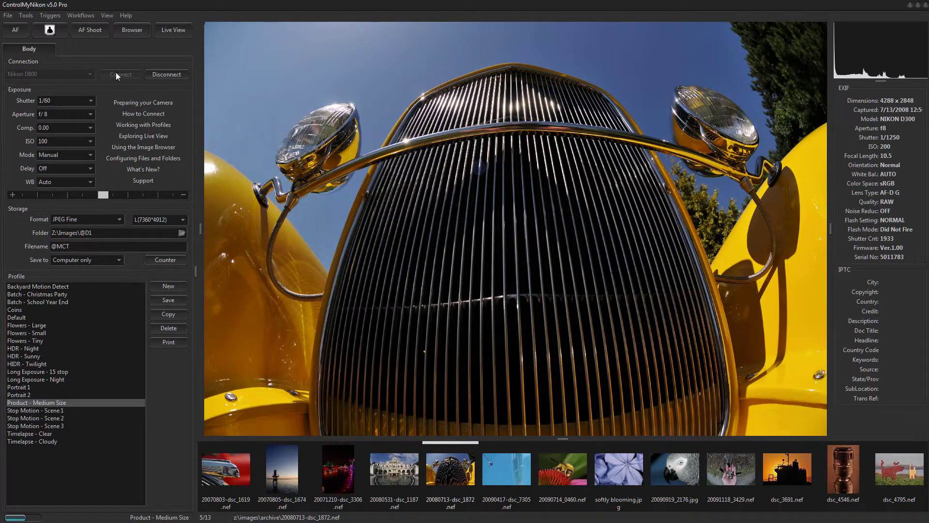
# Start live view and capture two images of the pyrite crystal
pyautogui.click(166, 30)
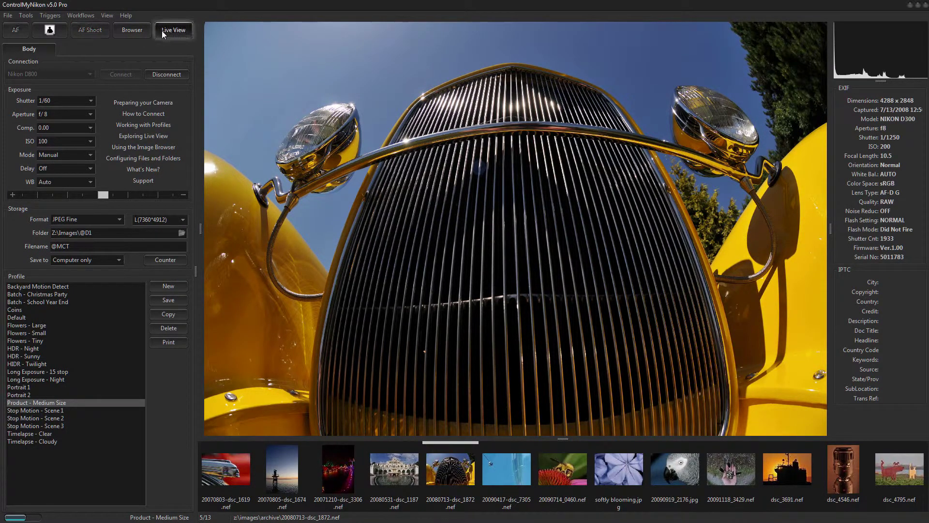
pyautogui.click(49, 30)
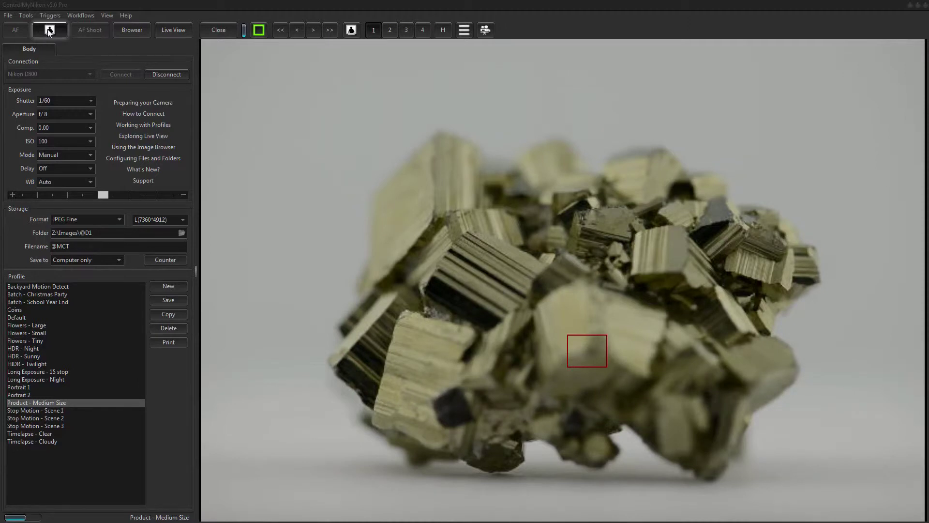
pyautogui.click(49, 30)
# Browse to C:\1 in Explorer and select the new capture 000011.jpg
pyautogui.press('super+e')
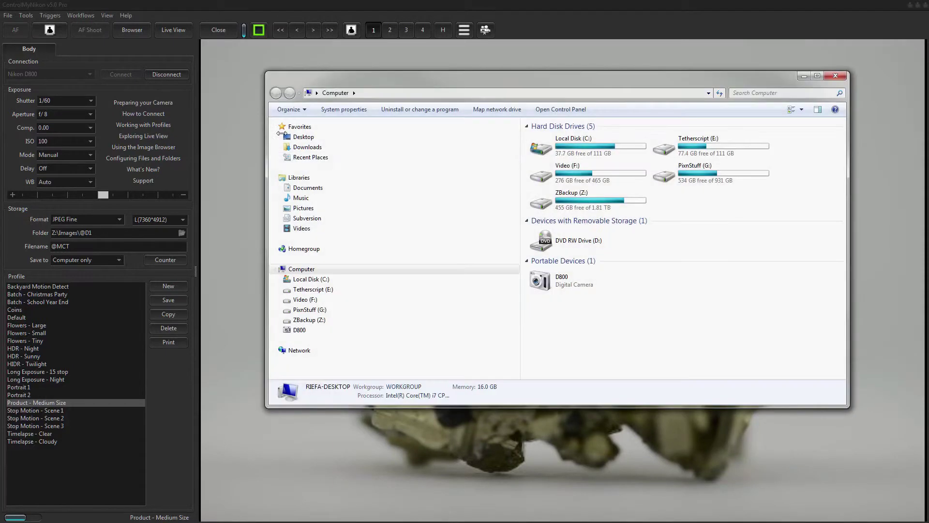
pyautogui.click(282, 280)
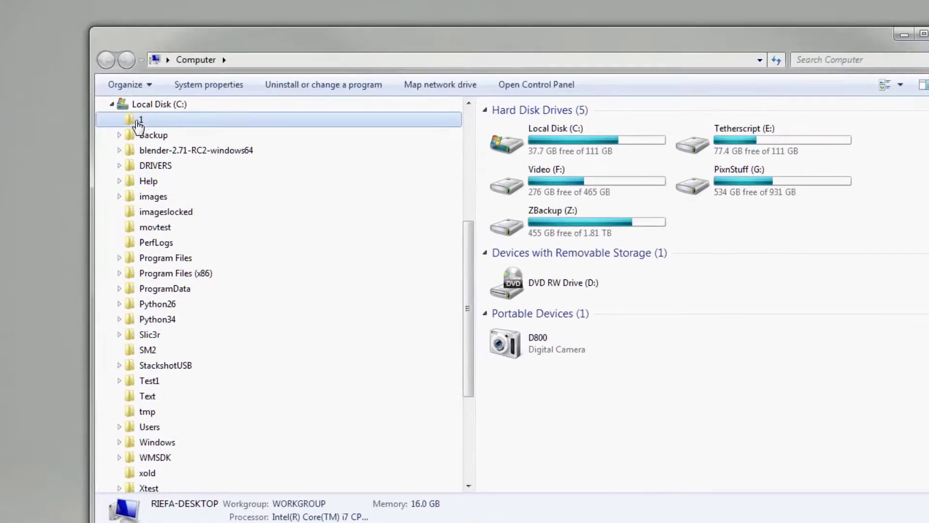
pyautogui.click(299, 132)
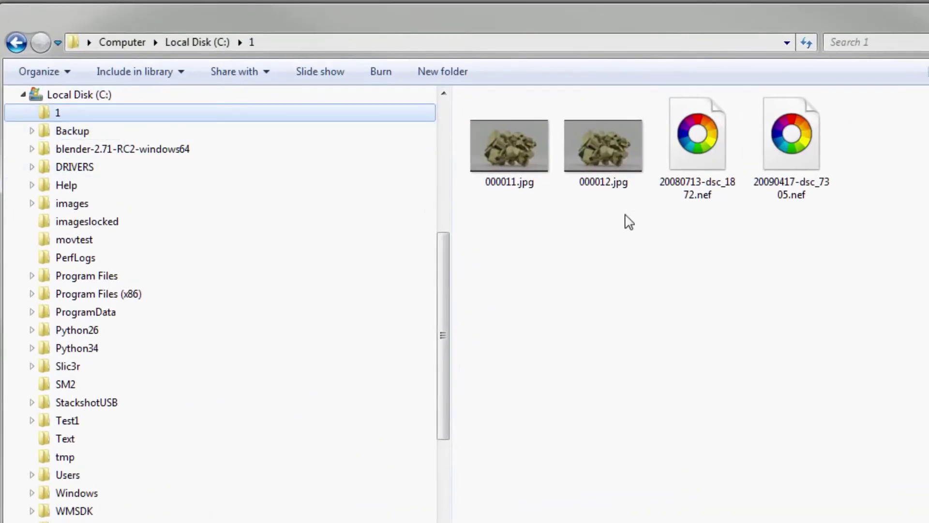
pyautogui.click(521, 159)
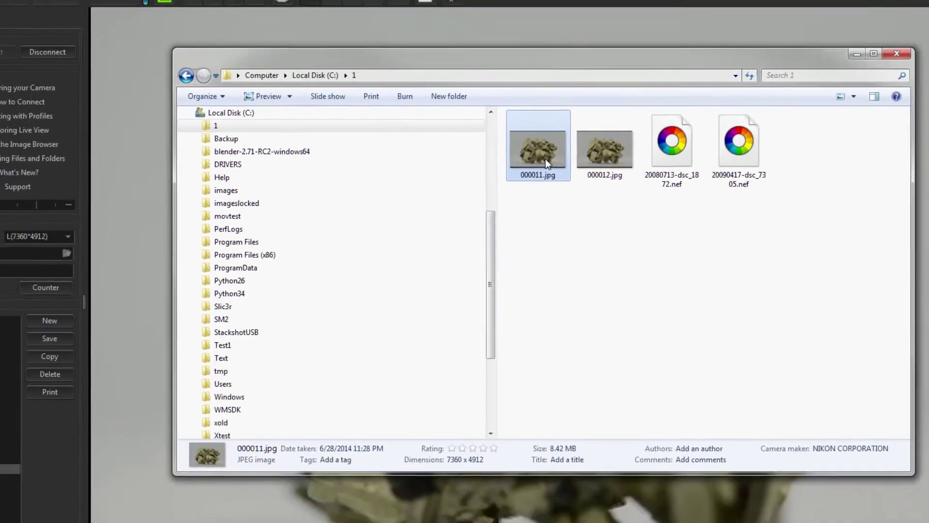